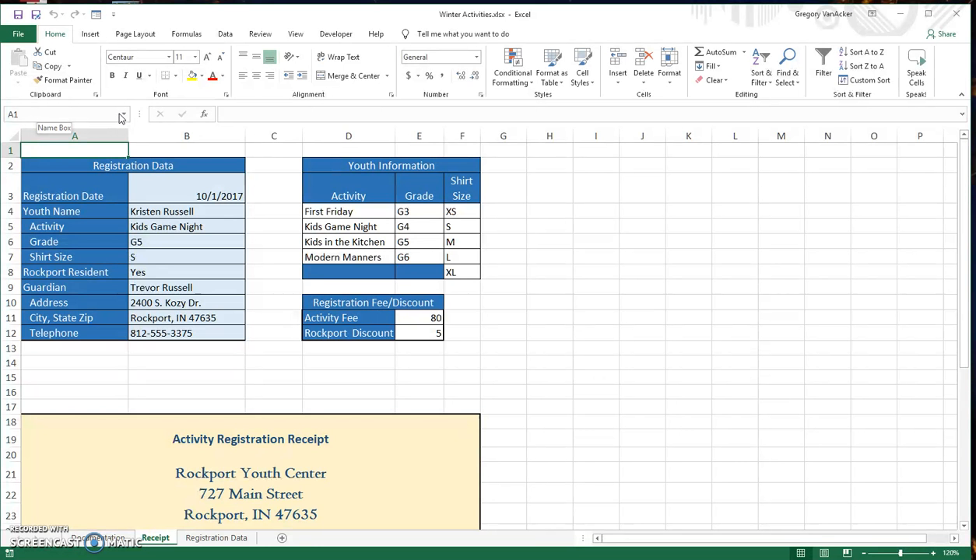
Name the Activity Fee value cell E11 as ActivityFee
left_click(106, 112)
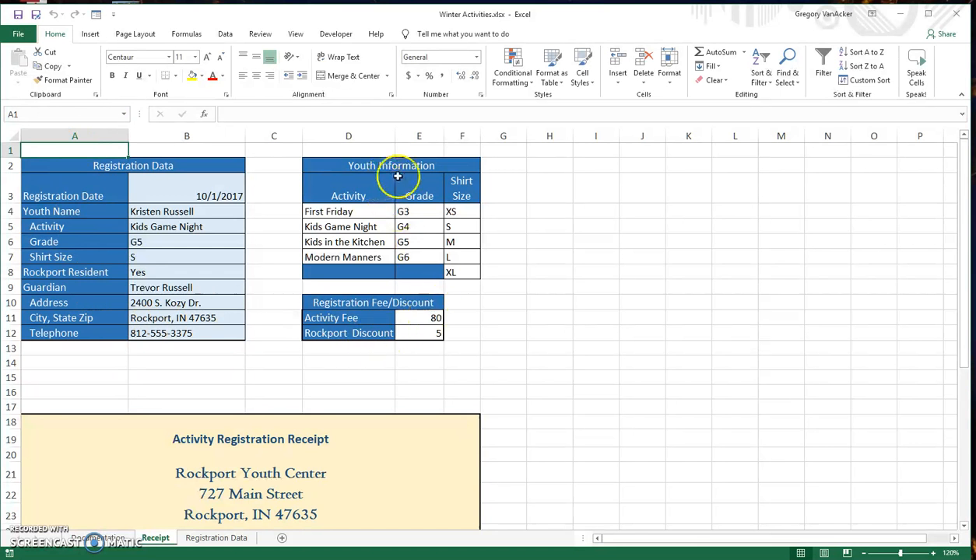
left_click(418, 317)
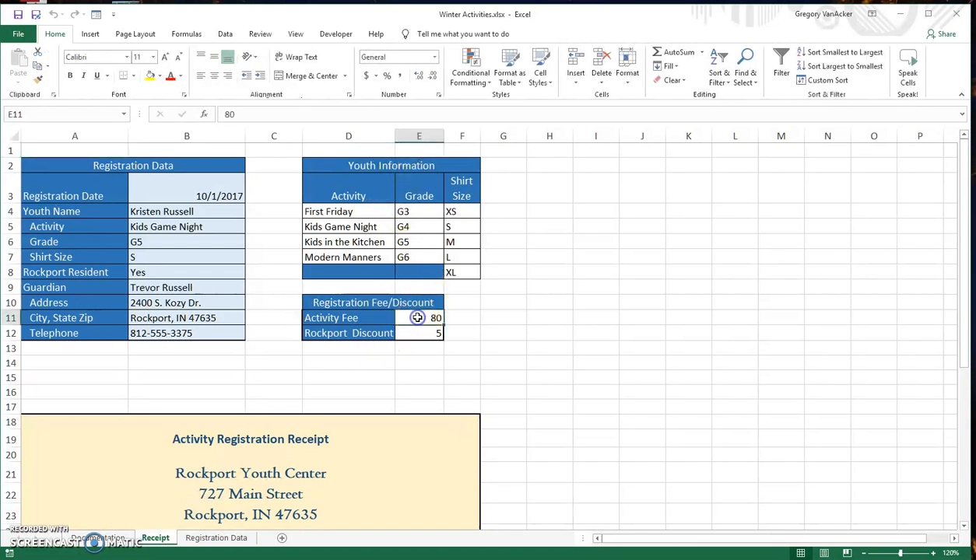
left_click(58, 113)
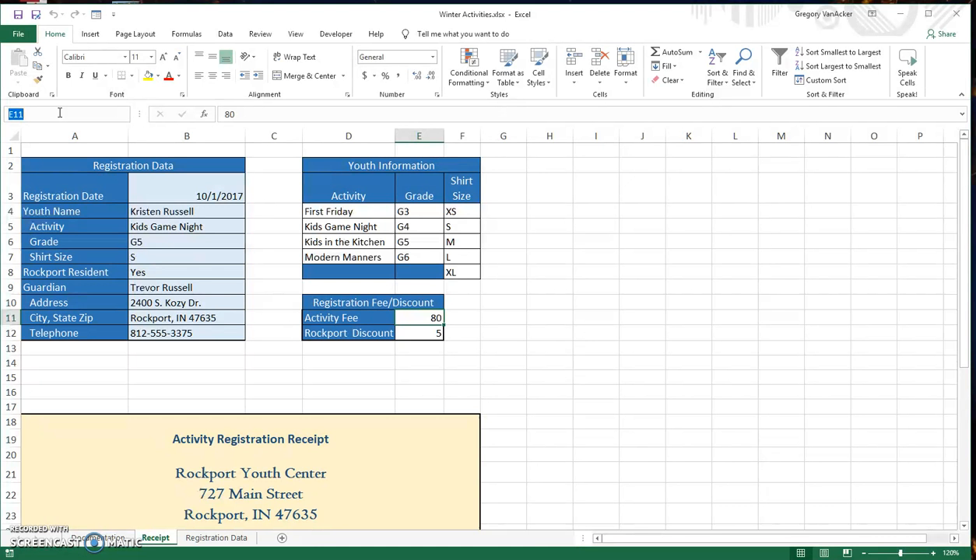
type("ActivityFee")
key("Return")
Name the Rockport Discount value cell E12 as RockportDisc
left_click(418, 334)
left_click(44, 117)
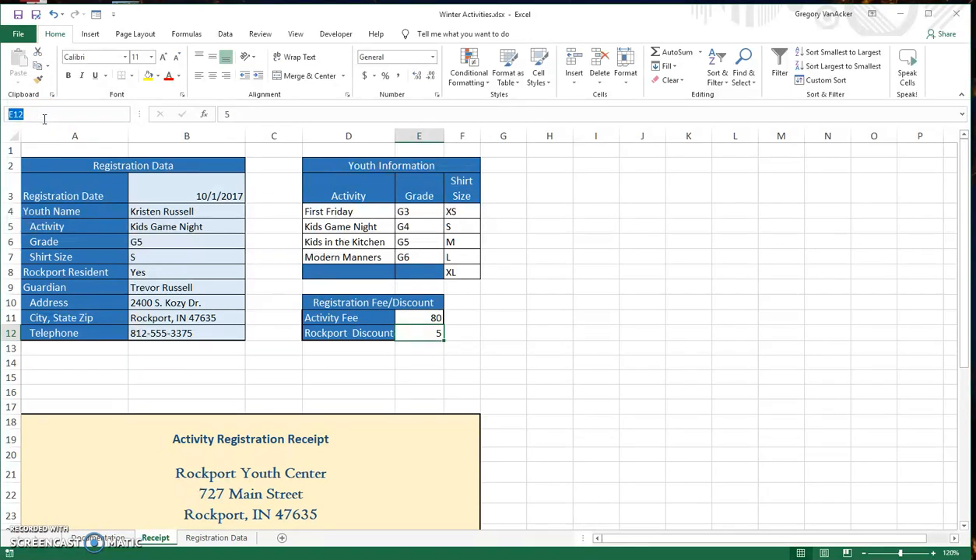
type("RockportDisc")
key("Return")
Select the Youth Information table D2:F8 and name it YouthInfo
left_click_drag(322, 162, 462, 276)
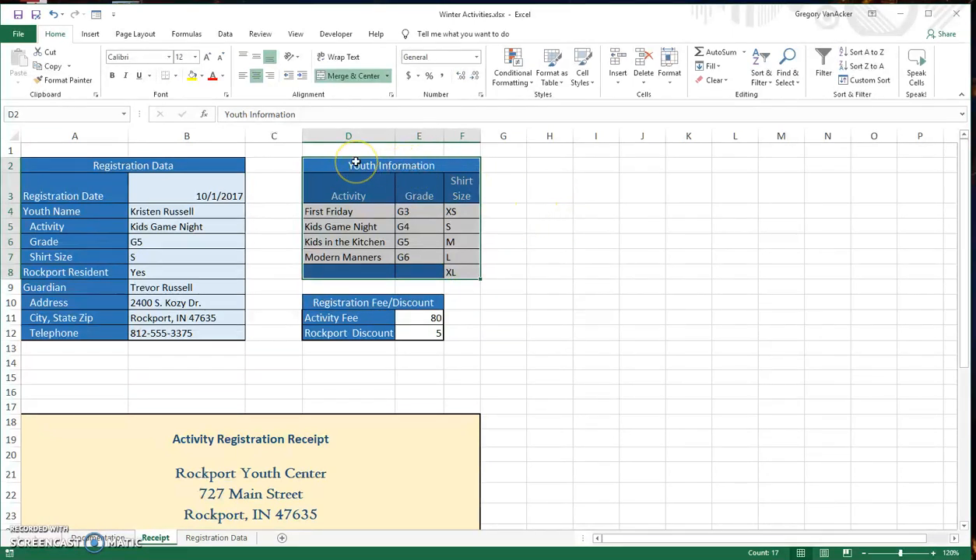
left_click(21, 114)
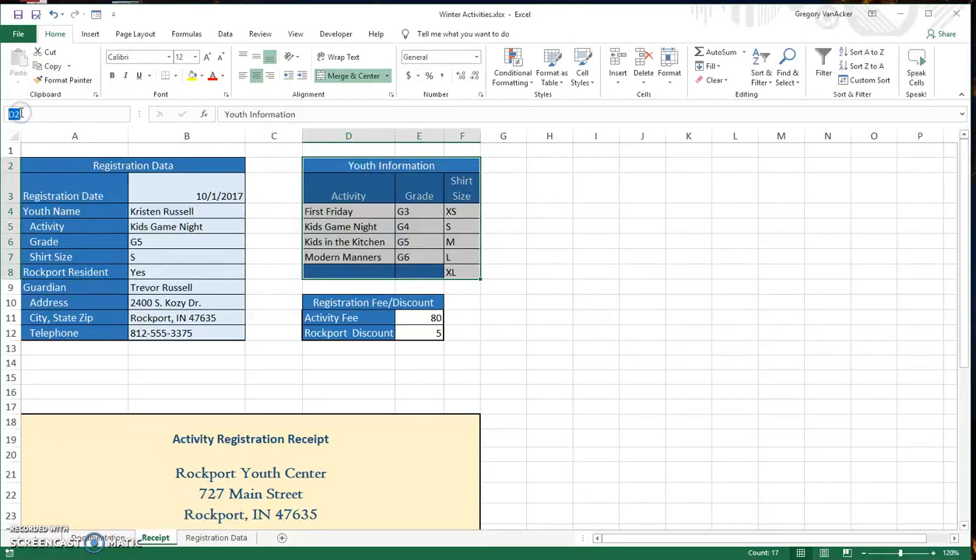
type("YouthInfo")
key("Return")
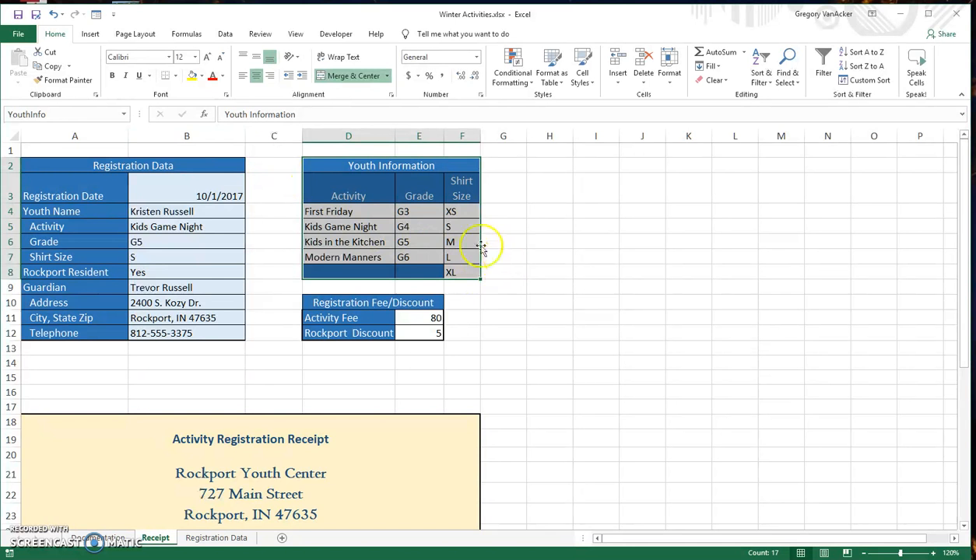
Select the Transfer Area row A40:F40 and name it TransferArea
scroll(52, 218, "down", 10)
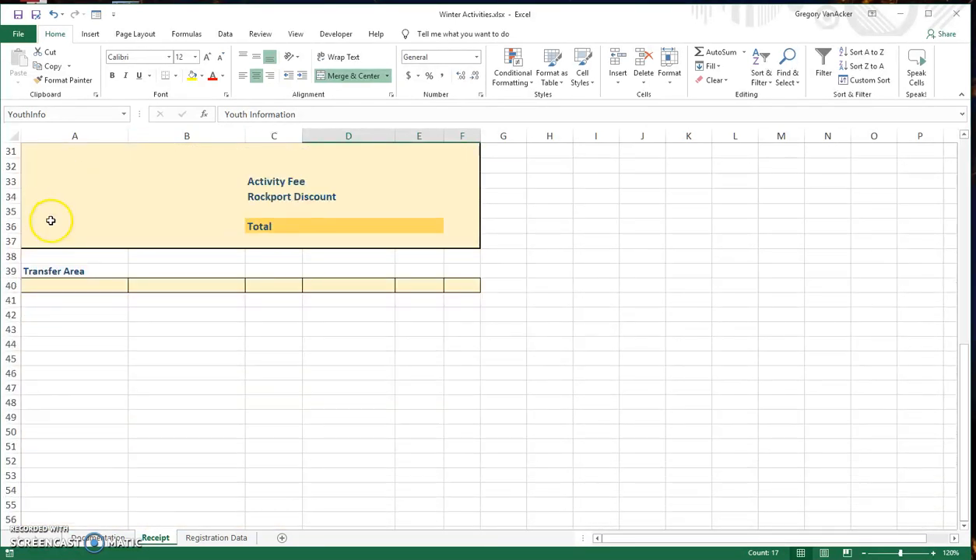
left_click_drag(26, 284, 459, 286)
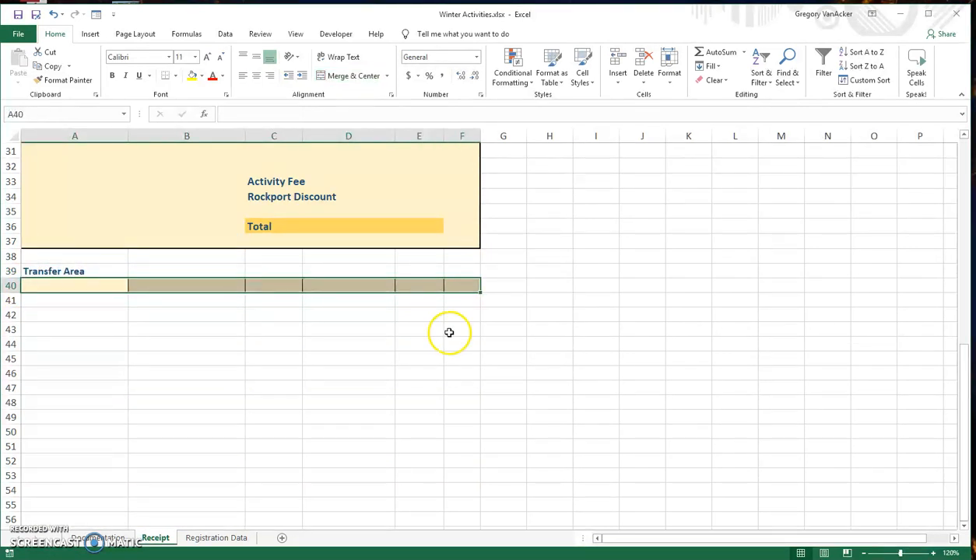
left_click(35, 113)
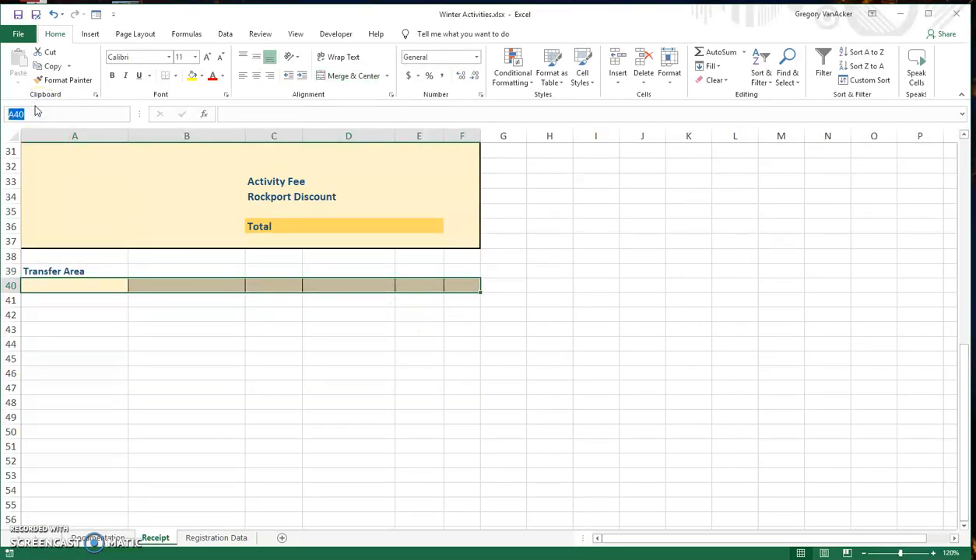
type("Transfer_Area")
left_click(117, 156)
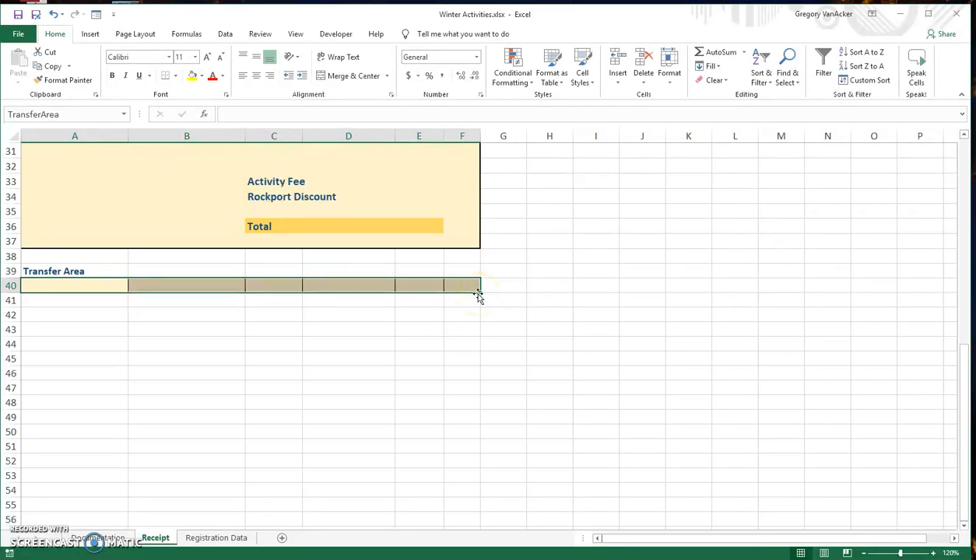
Name the receipt's Activity Fee cell E33 as RecActivityFee
left_click(428, 185)
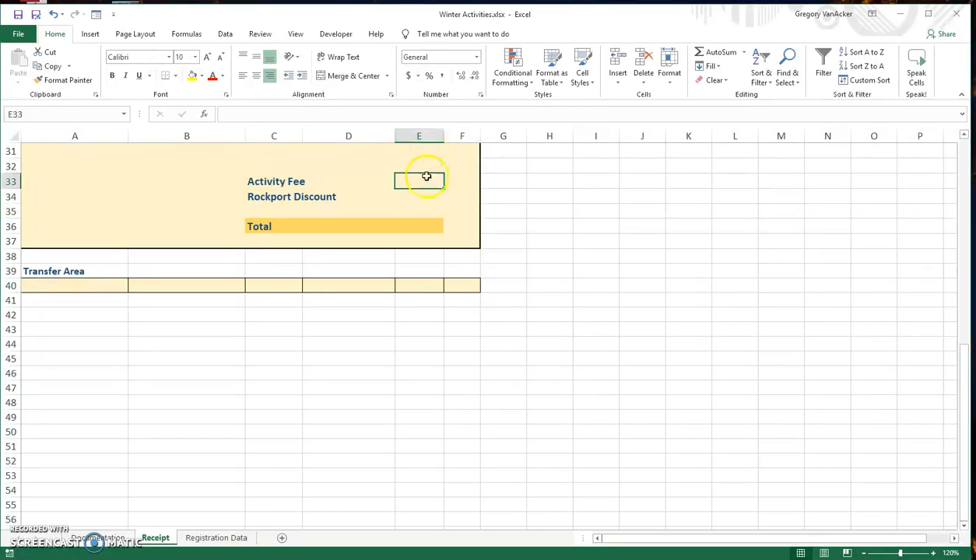
left_click(37, 111)
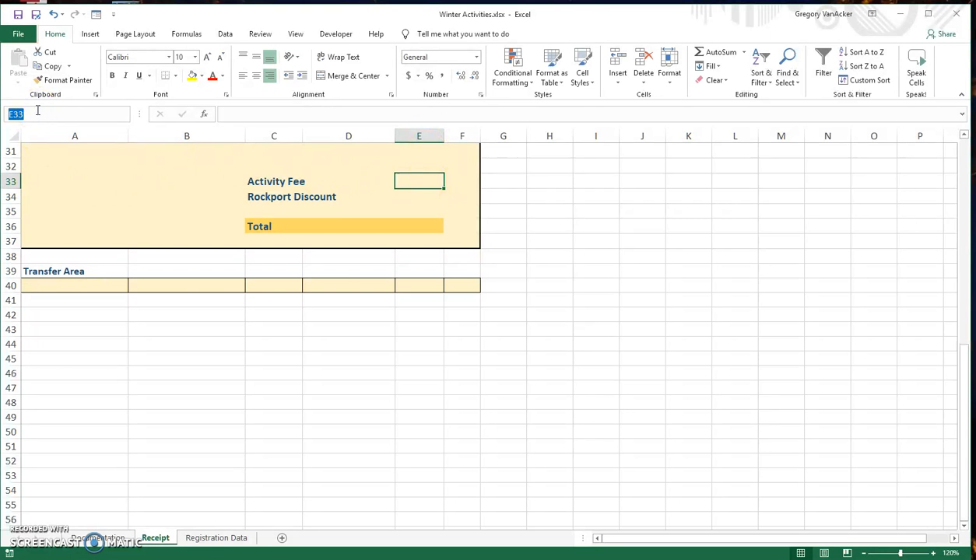
type("RecActivityFee")
key("Return")
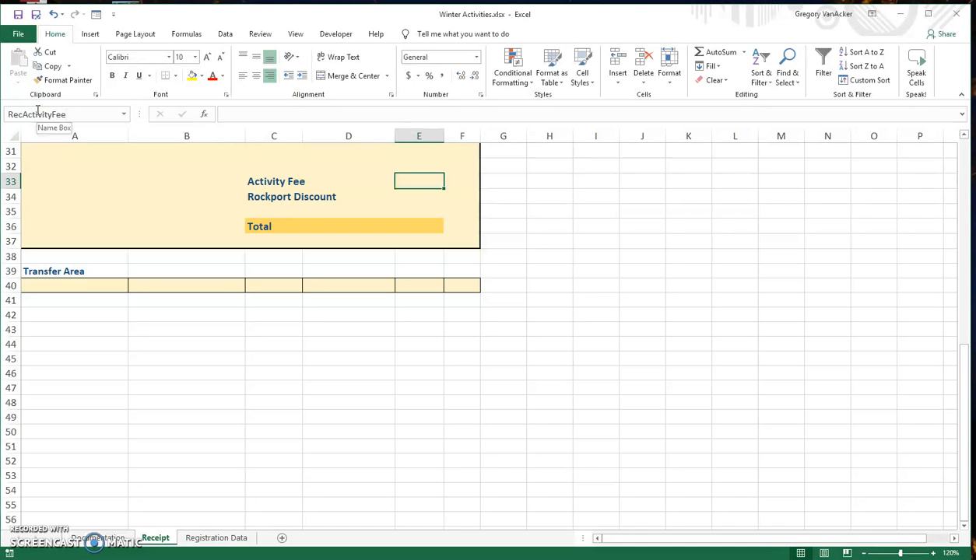
Name the receipt's Rockport Discount cell E34 as RecRockportDisc
left_click(424, 195)
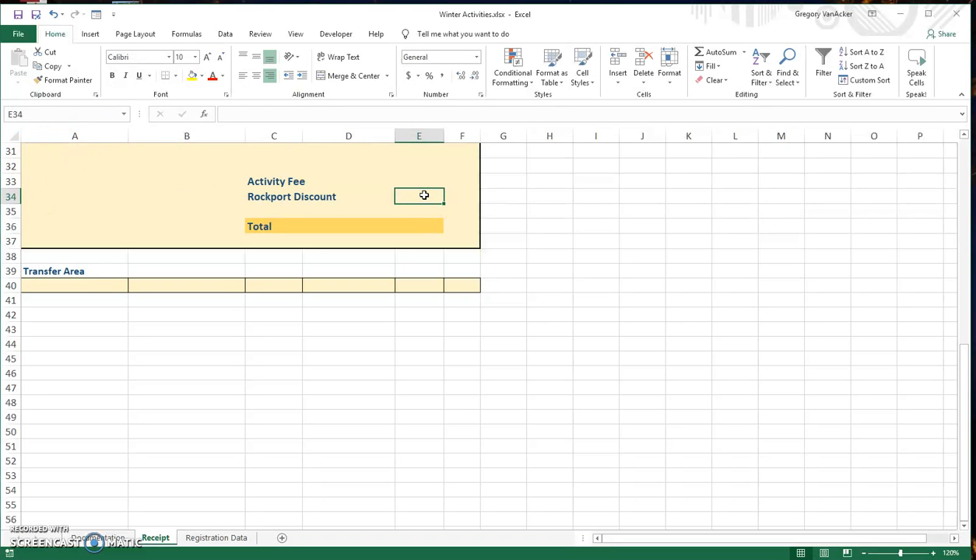
left_click(31, 109)
type("RecRockportDisc")
key("Return")
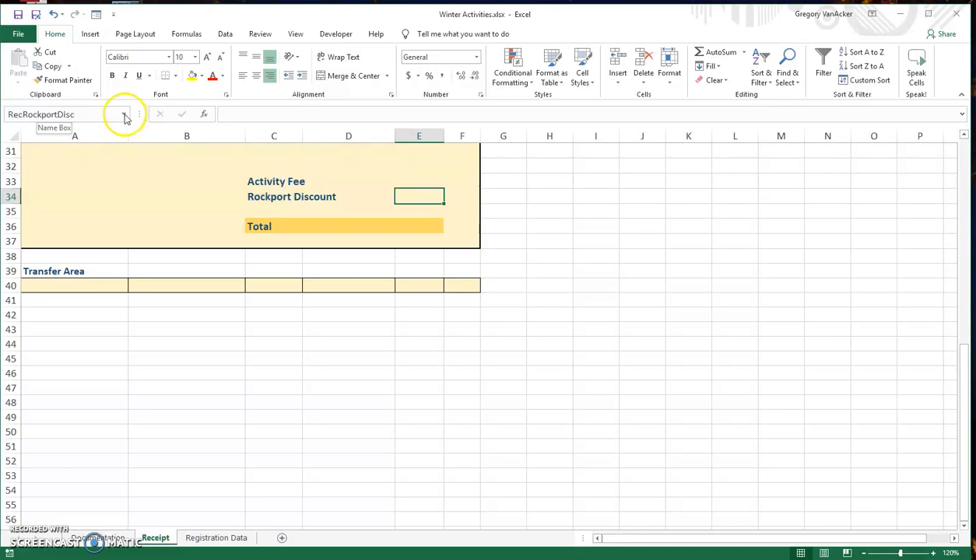
Review the defined names by jumping to the ActivityFee and YouthInfo ranges from the name list
left_click(125, 116)
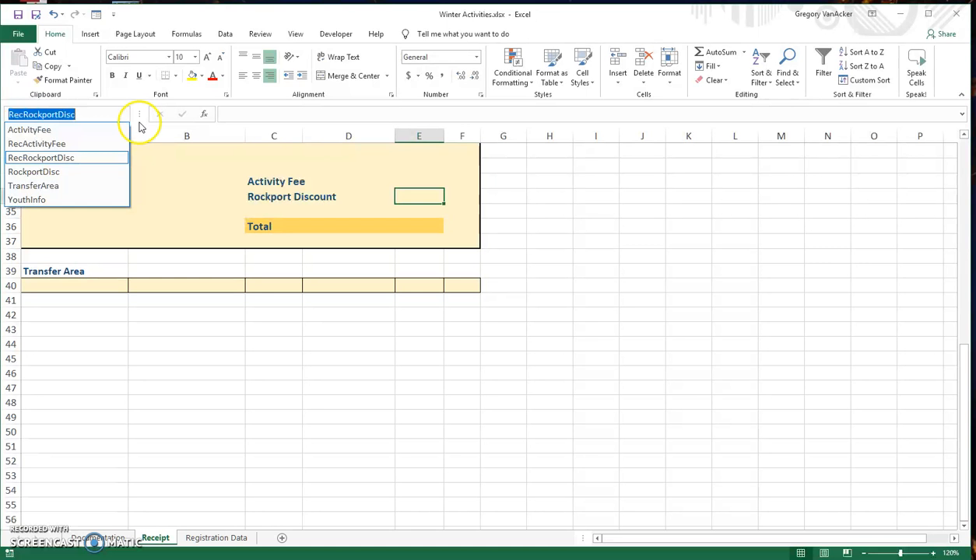
left_click(139, 116)
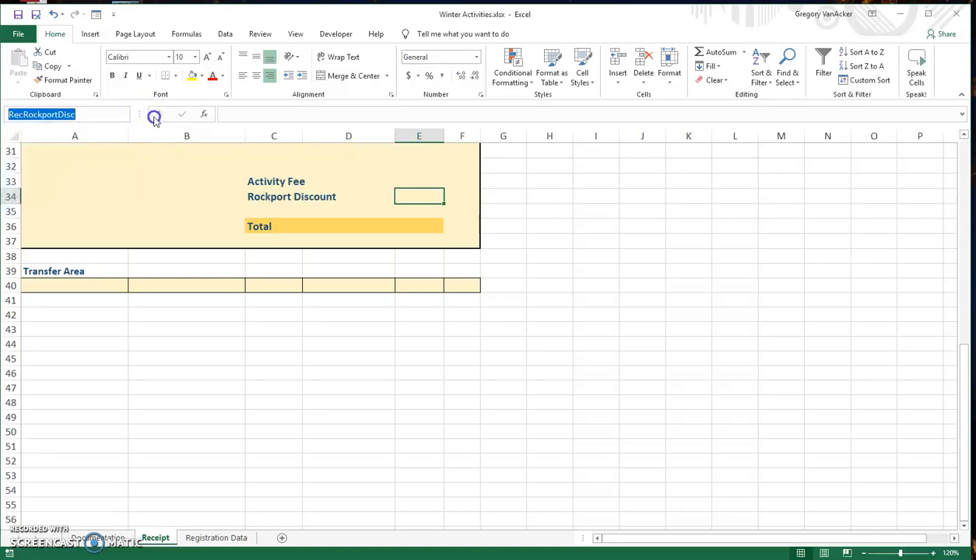
left_click_drag(139, 116, 109, 114)
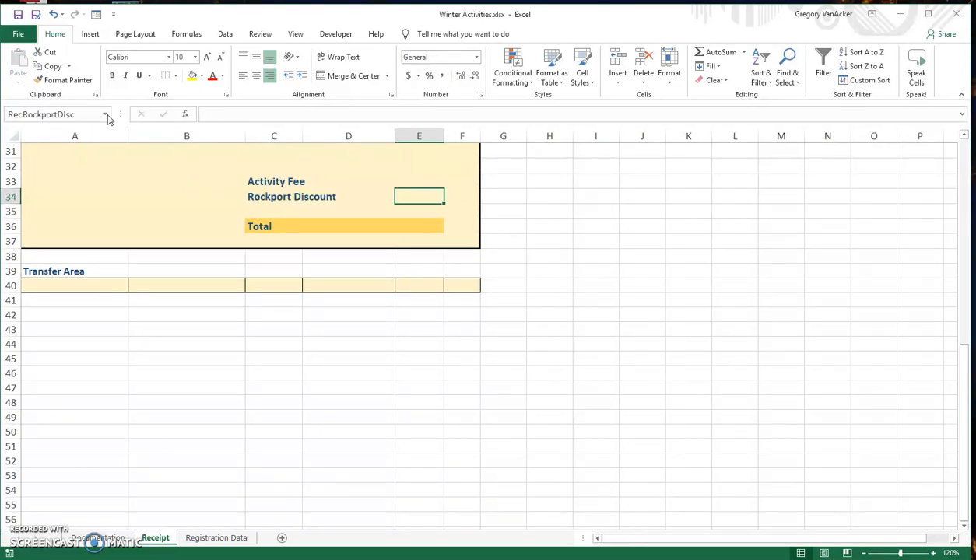
left_click(109, 116)
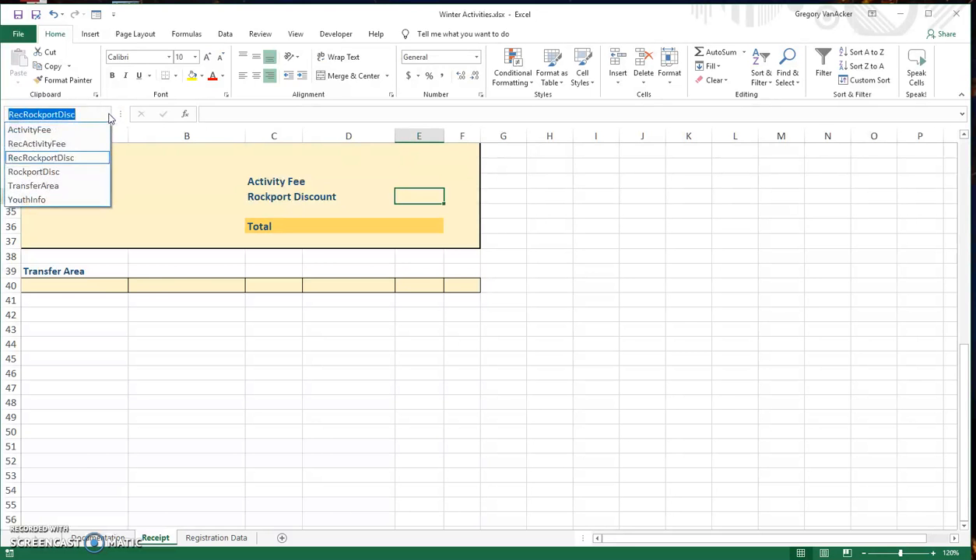
left_click(37, 129)
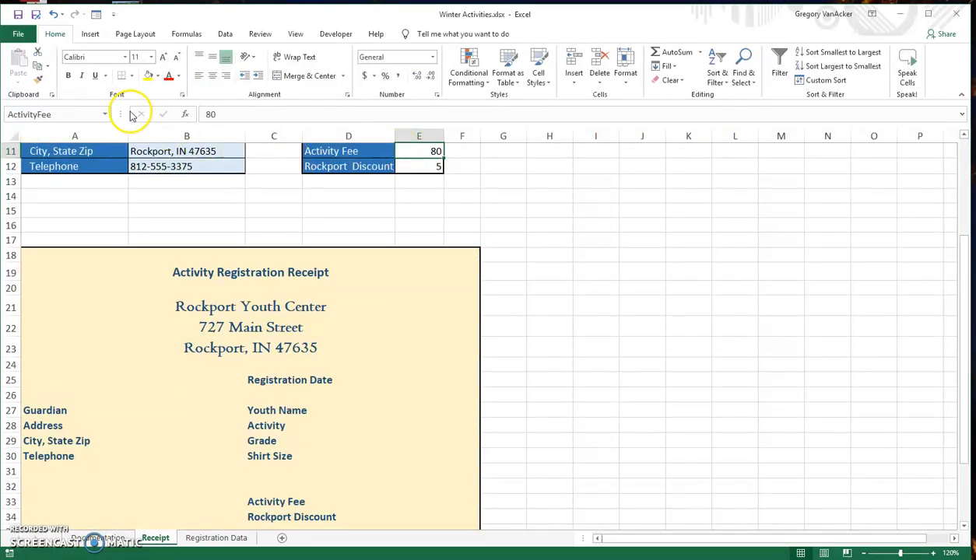
left_click(104, 118)
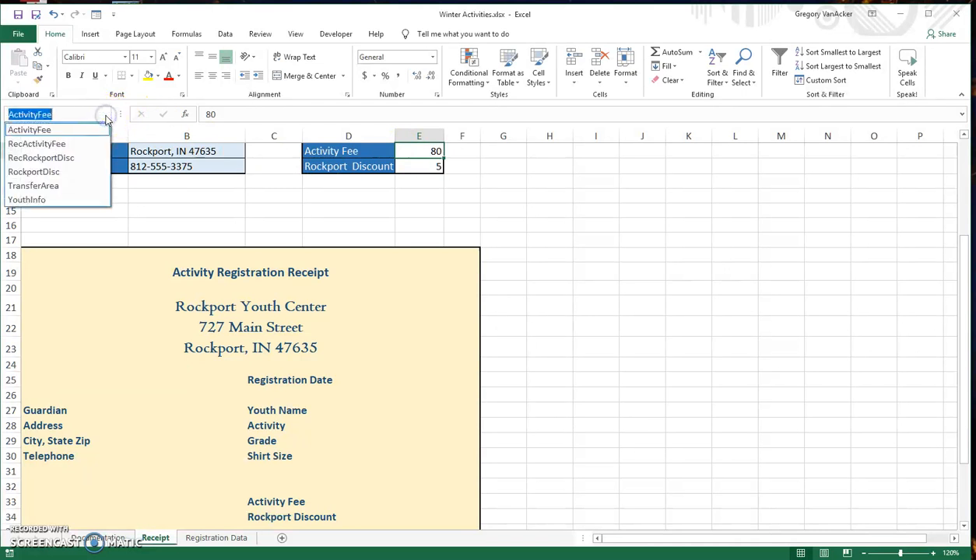
left_click(74, 205)
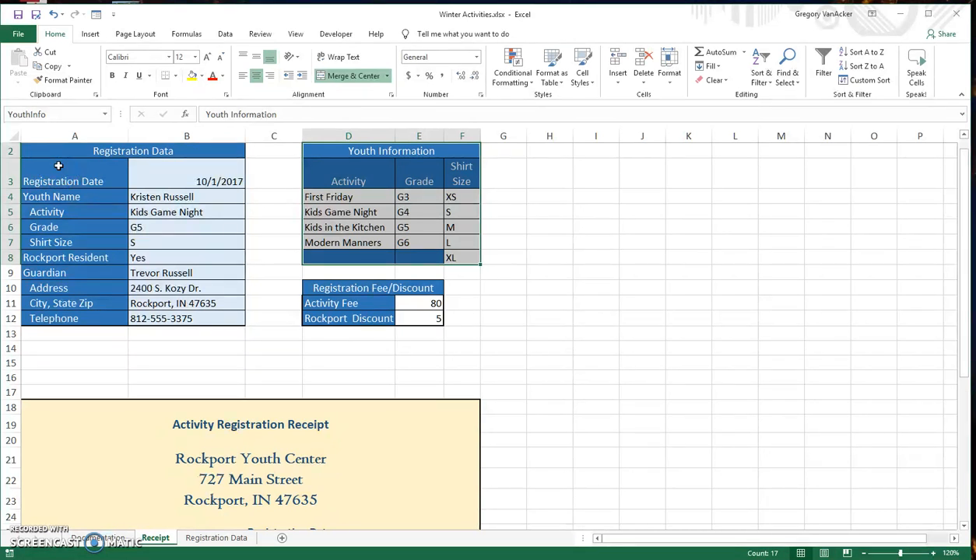
left_click_drag(59, 165, 73, 320)
left_click(76, 361)
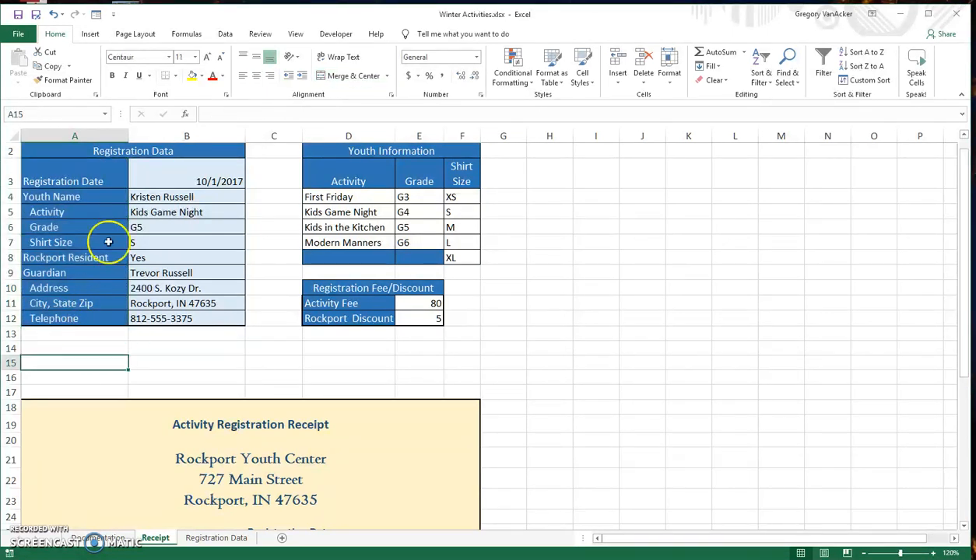
left_click_drag(172, 173, 188, 319)
left_click(181, 359)
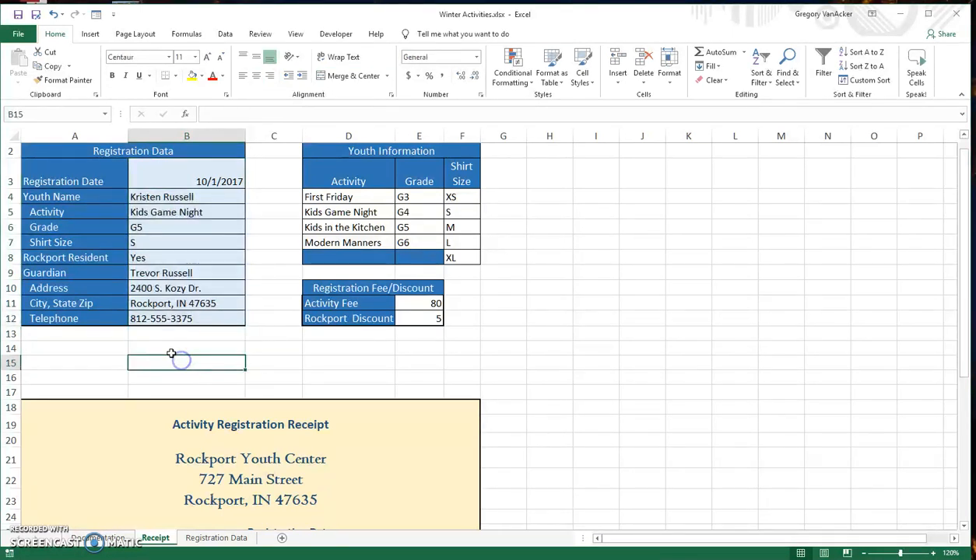
Select the Registration Data block A3:B12 and create names from its left column only, not the top row
left_click(48, 179)
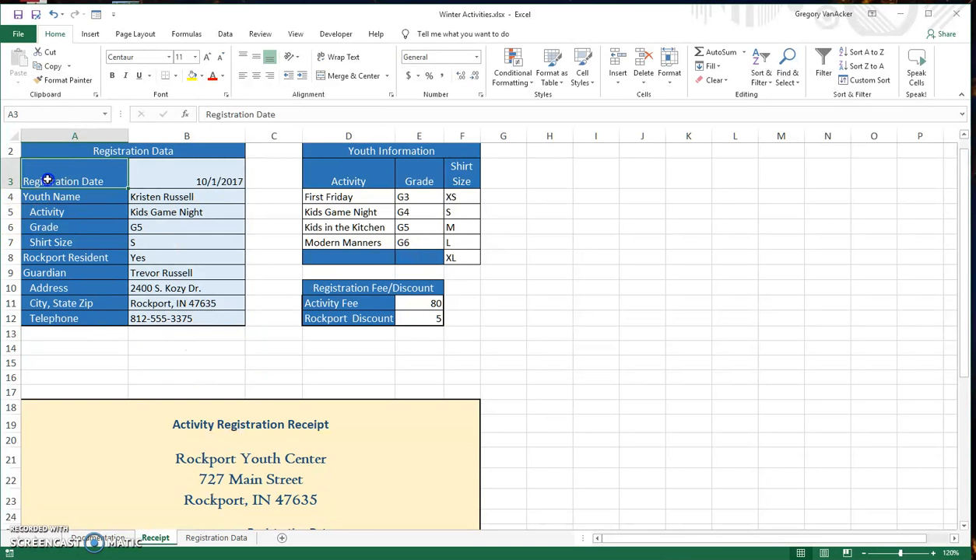
left_click_drag(48, 180, 185, 319)
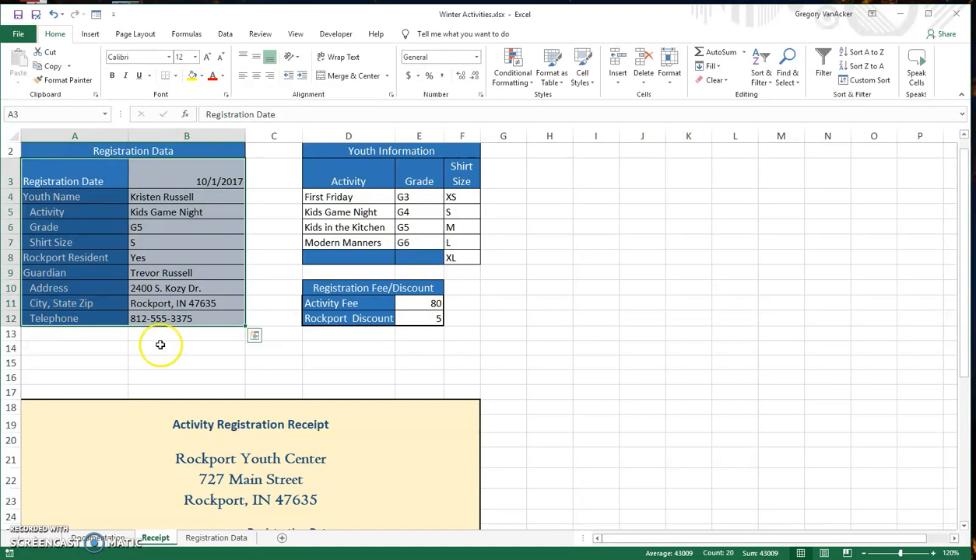
left_click(187, 34)
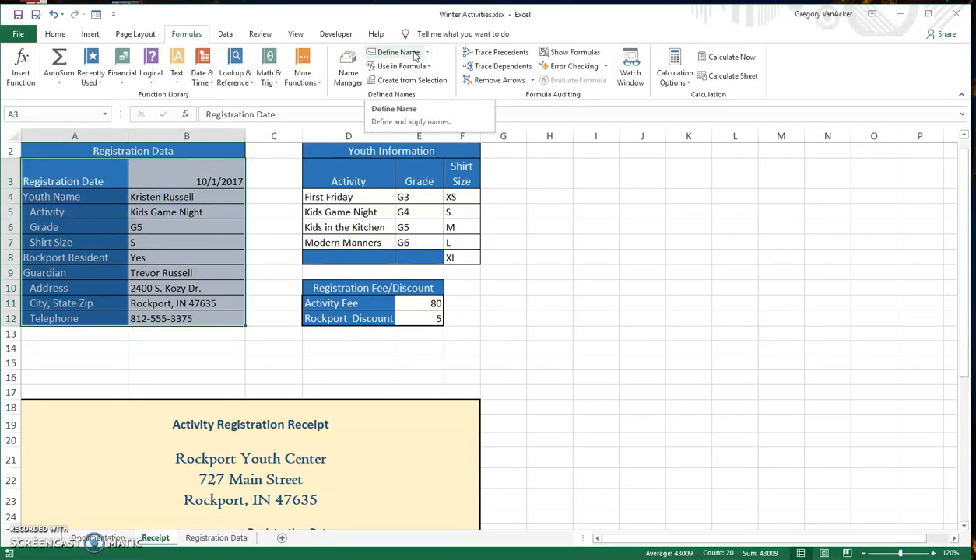
left_click(435, 84)
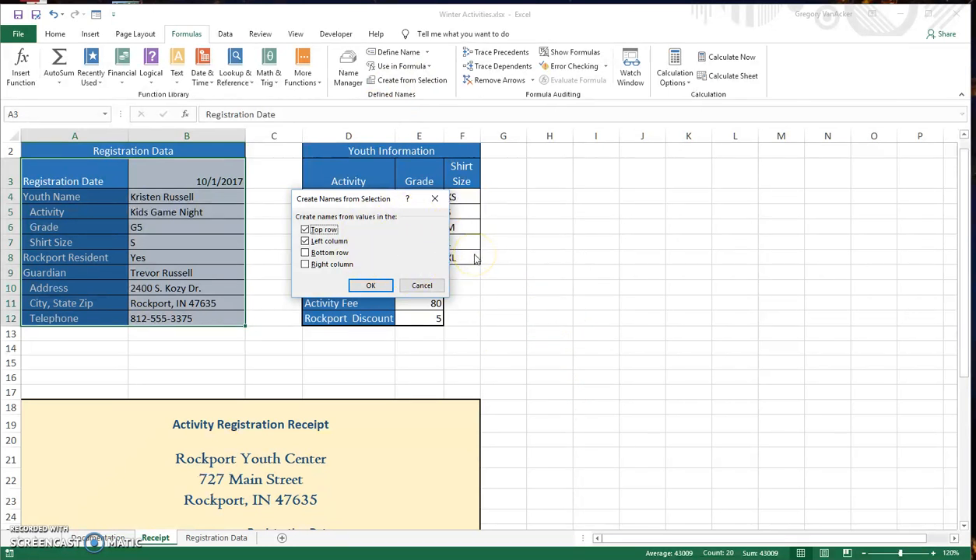
left_click(305, 230)
left_click(370, 287)
left_click(364, 286)
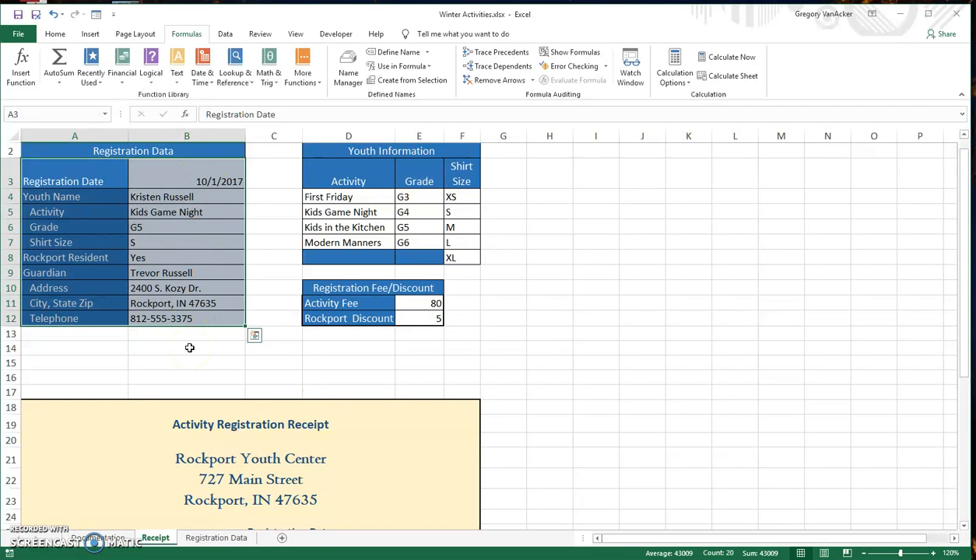
Check the new names by selecting the registration date cell and opening the name list
left_click(208, 180)
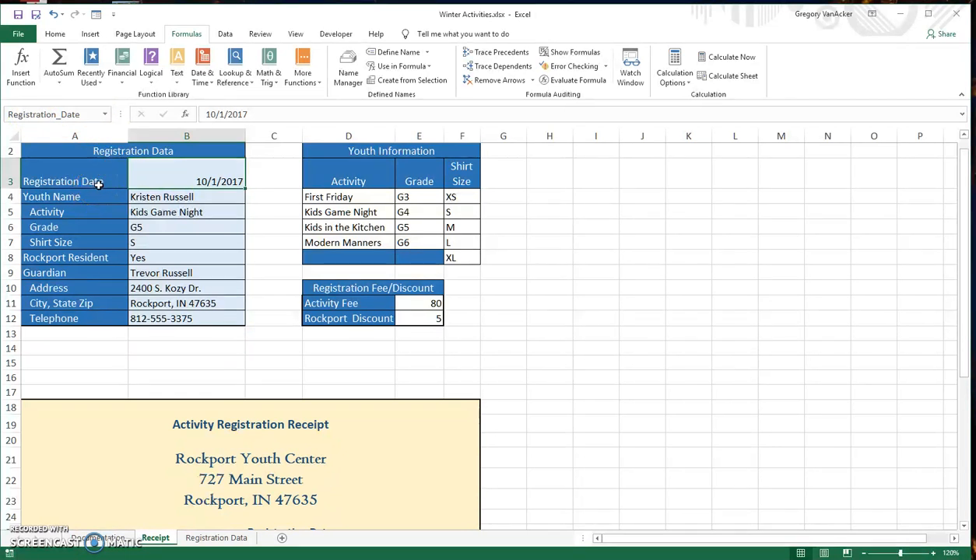
left_click(105, 115)
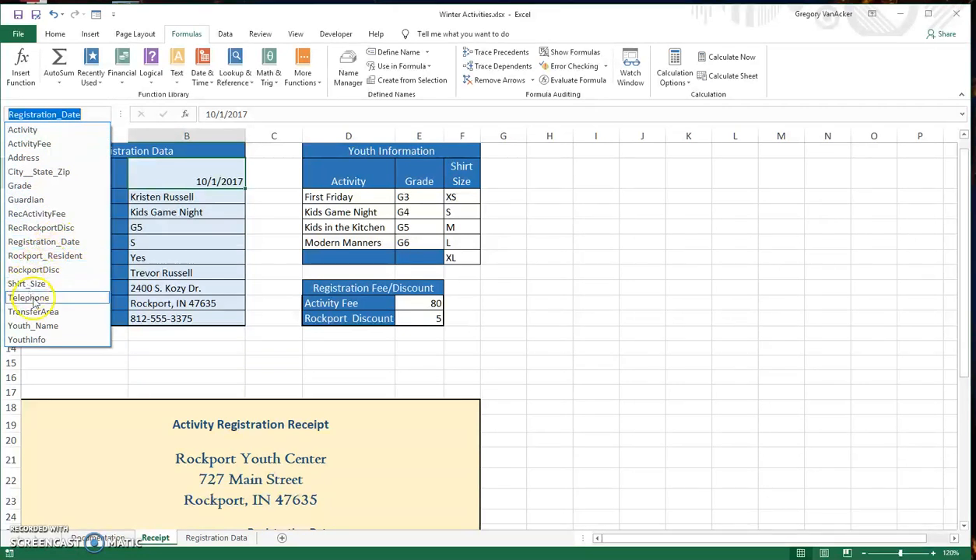
left_click(175, 362)
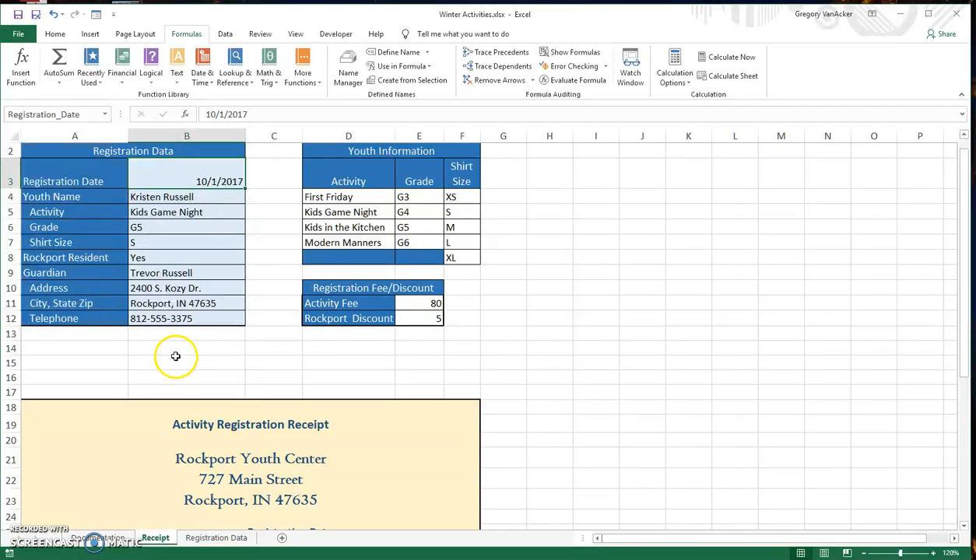